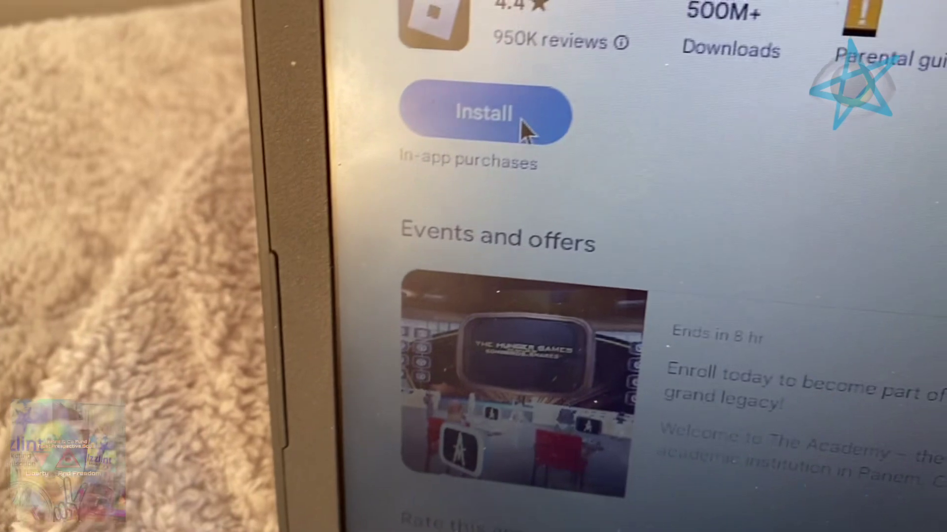
Step: Install Roblox from its Google Play Store listing
left_click(520, 119)
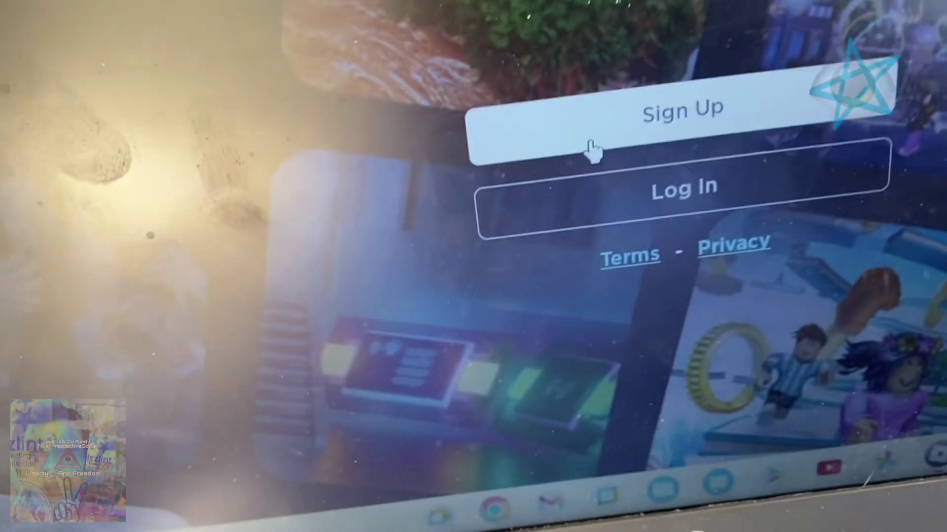
Step: Begin creating a new Roblox account with Sign Up
left_click(587, 144)
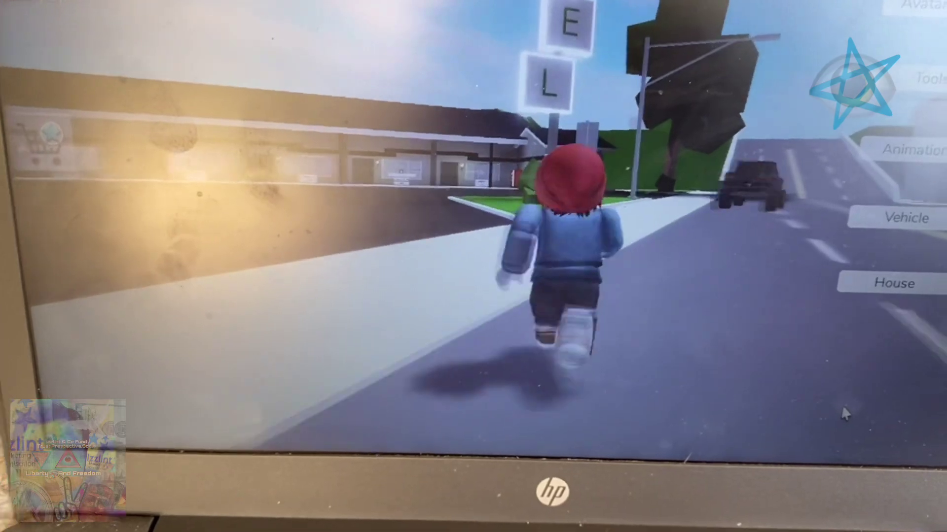
key("w")
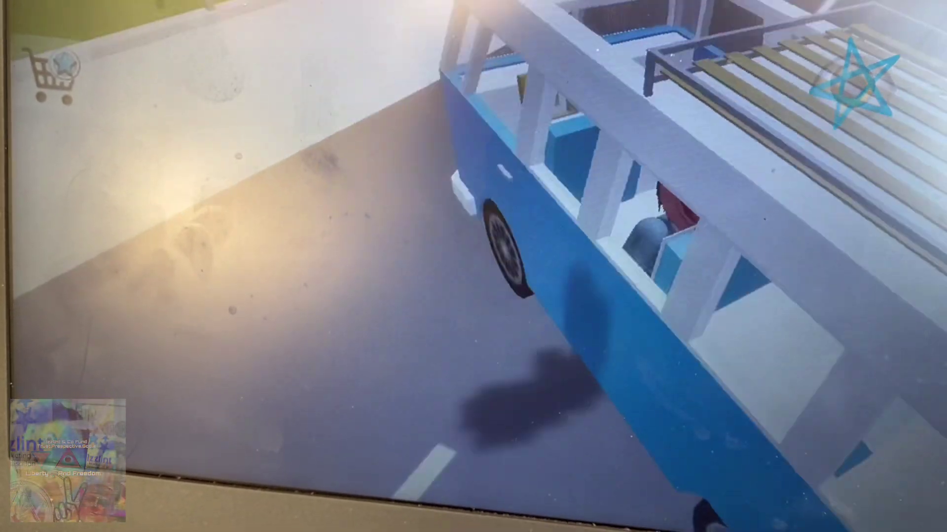
Step: Run the avatar to the blue van, take the driver seat, and drive forward
key("space")
key("w")
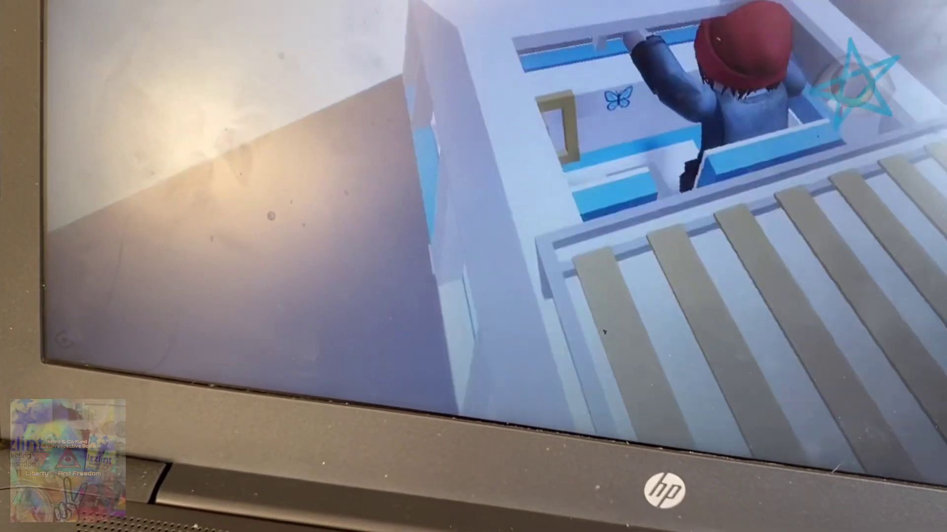
key("e")
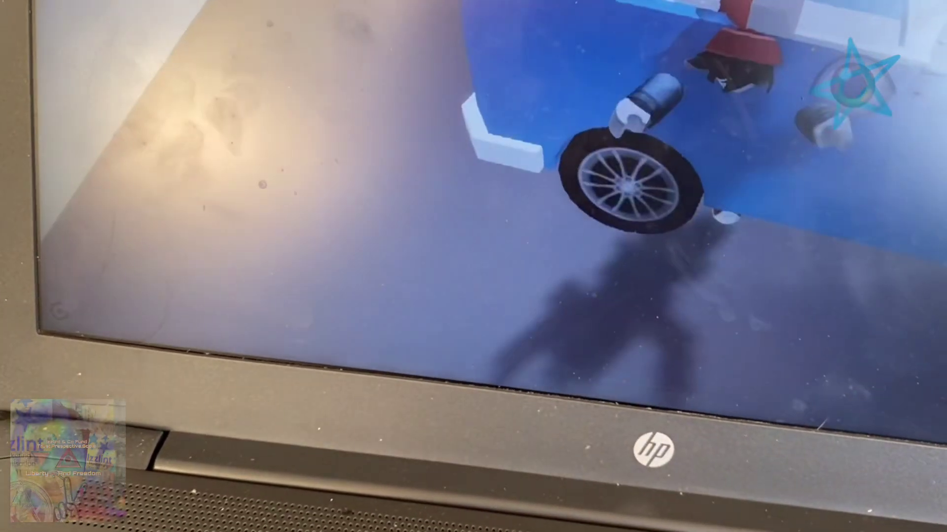
key("w")
key("w")
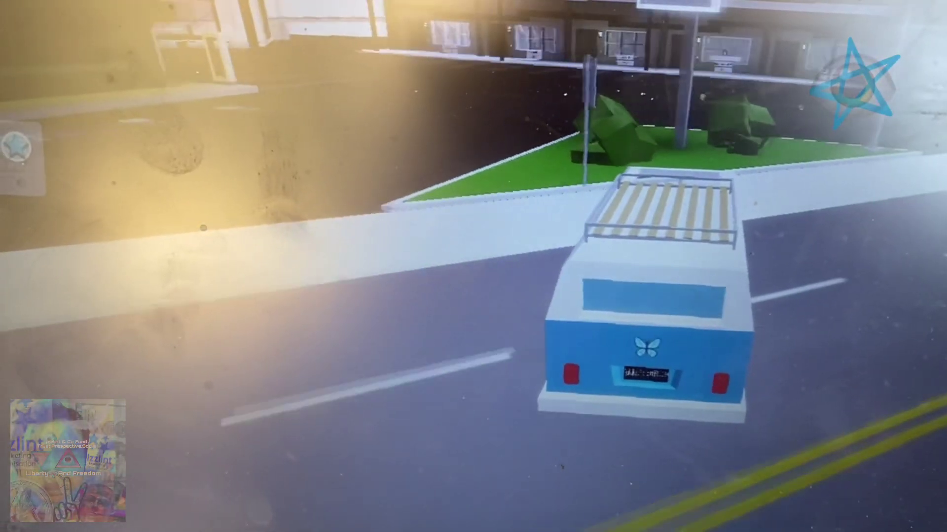
key("w")
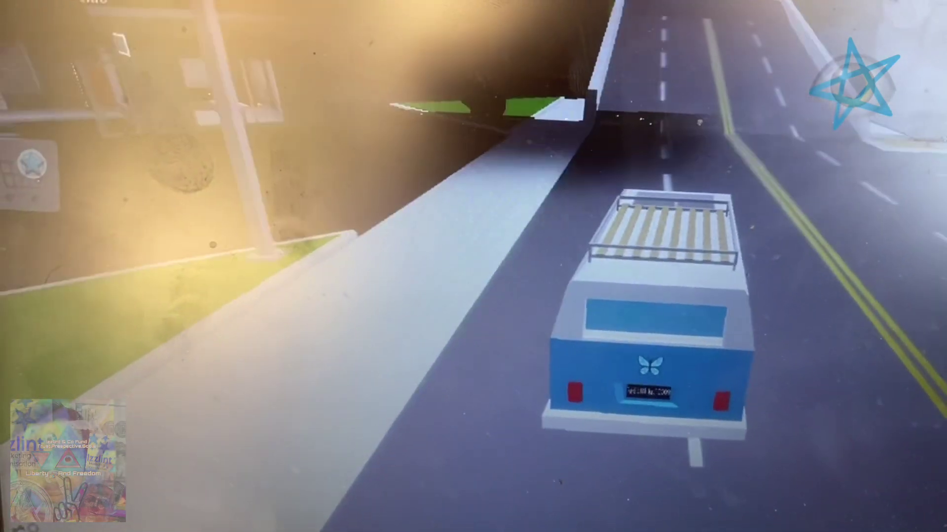